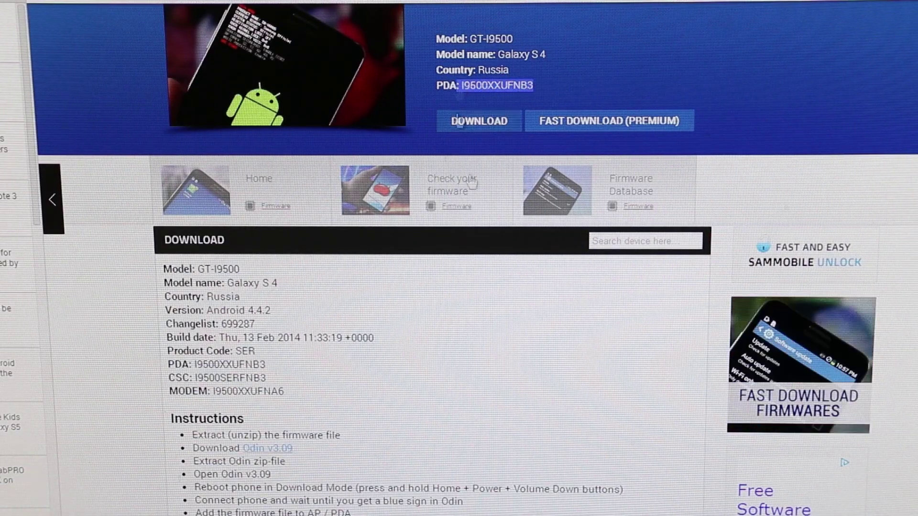
scroll(372, 336, down, 3)
Step: Highlight the Odin v3.09 instruction on the SamMobile GT-I9500 KitKat firmware page
drag(286, 246, 220, 246)
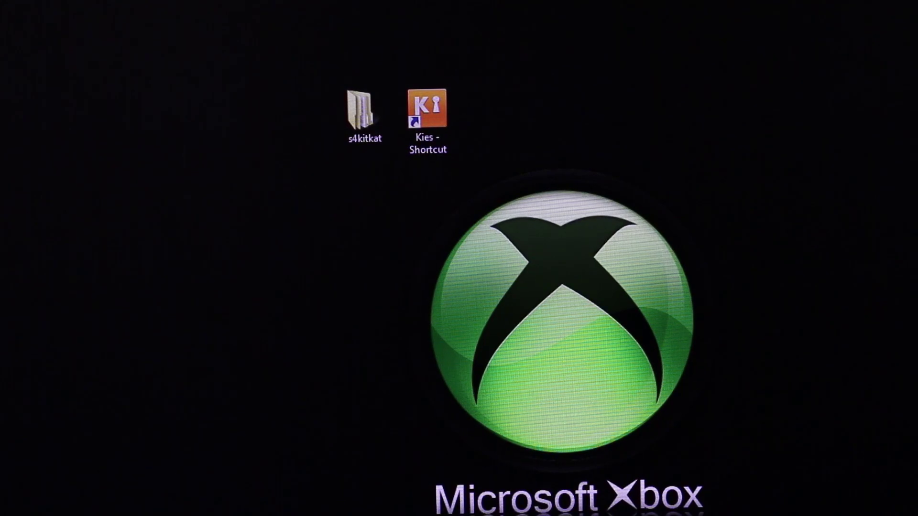
Step: Extract the I9500XXUFNB3 firmware zip inside the s4kitkat folder
double_click(381, 109)
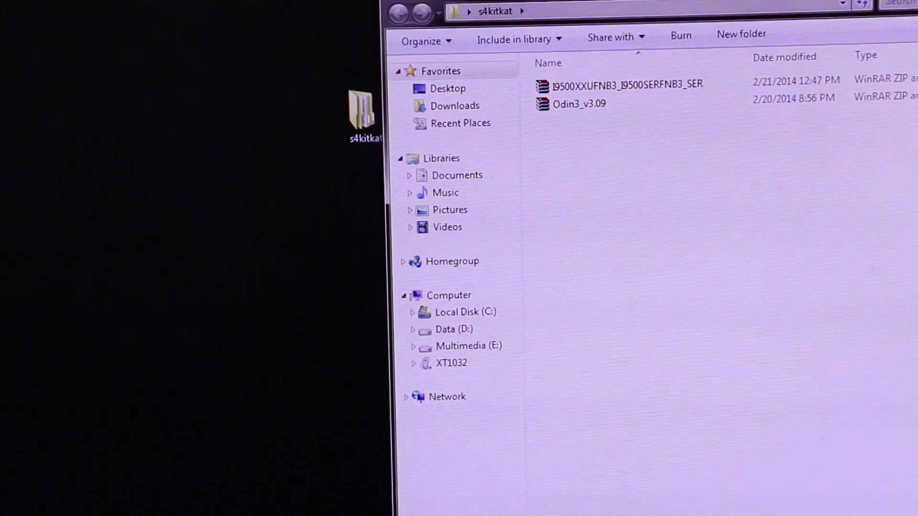
drag(719, 10, 603, 40)
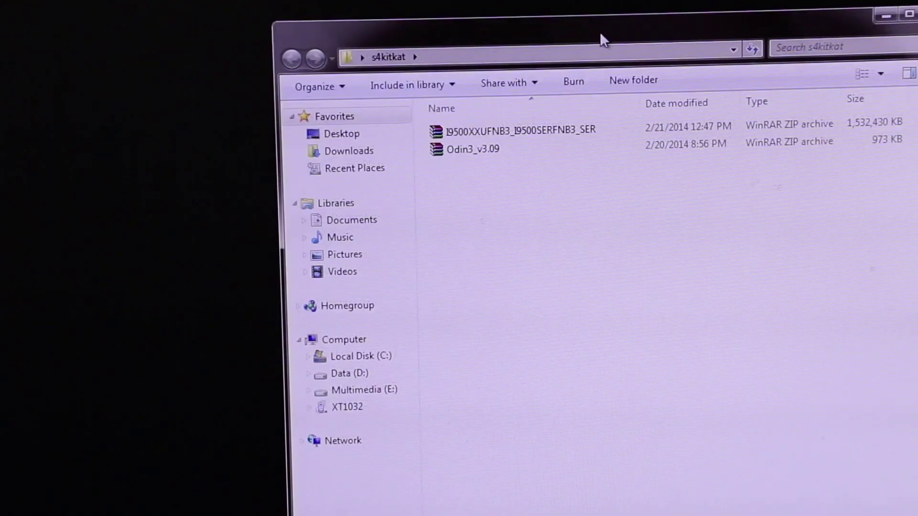
right_click(503, 132)
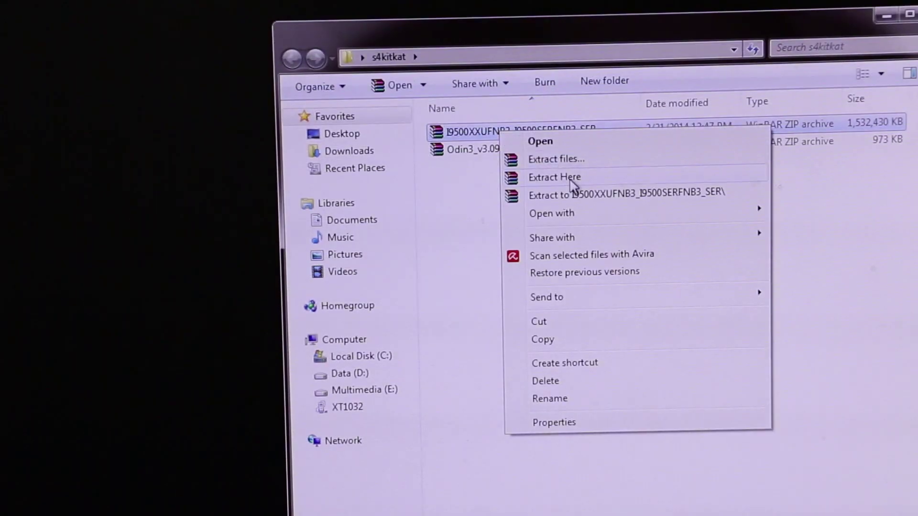
click(555, 177)
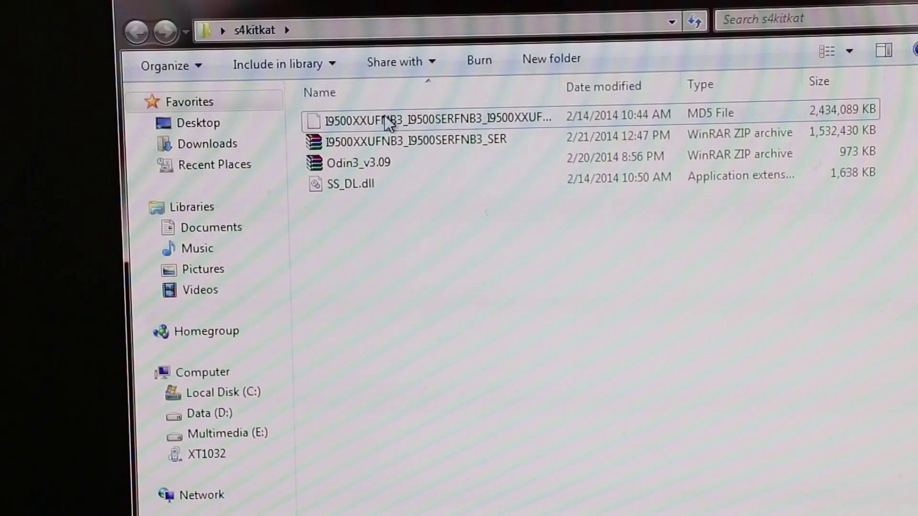
Step: Extract the Odin3_v3.09 archive into the s4kitkat folder too
click(387, 122)
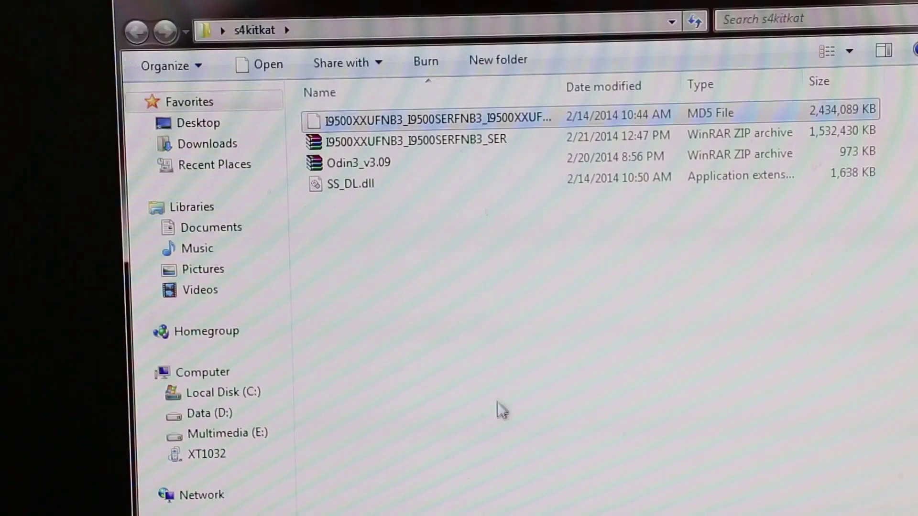
click(502, 413)
click(359, 163)
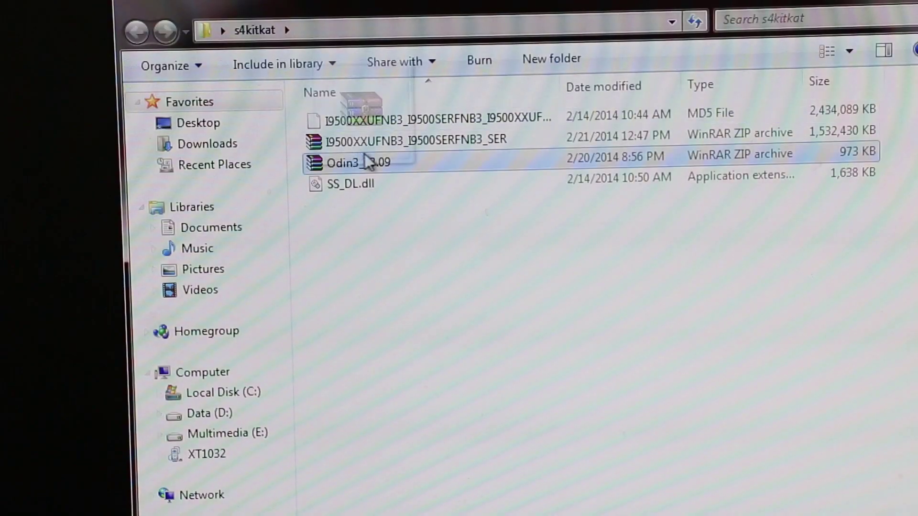
right_click(364, 163)
click(416, 217)
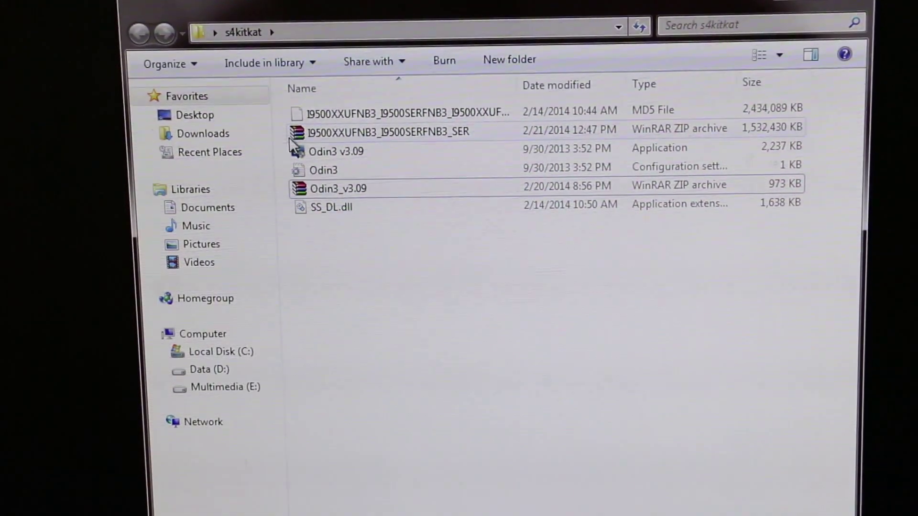
Step: Run Odin3 v3.09 with admin approval so it detects the phone on COM12
mouse_move(335, 152)
double_click(321, 152)
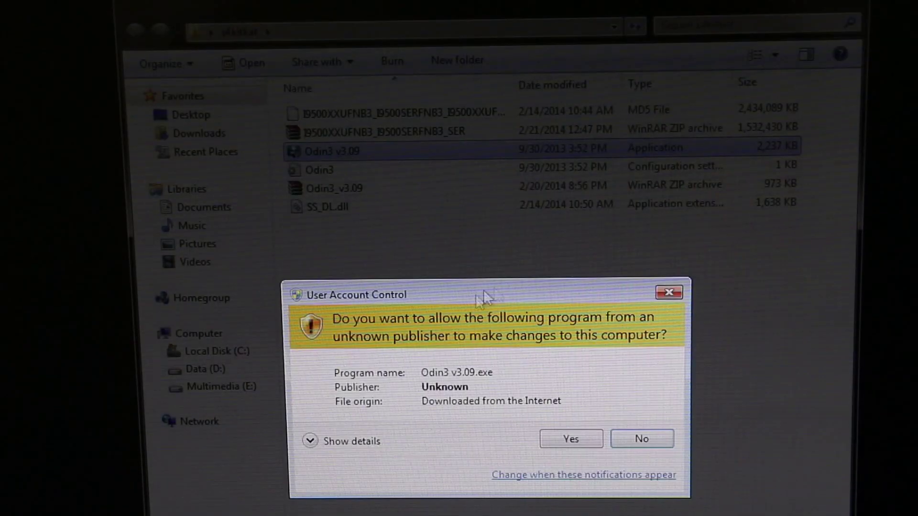
click(572, 440)
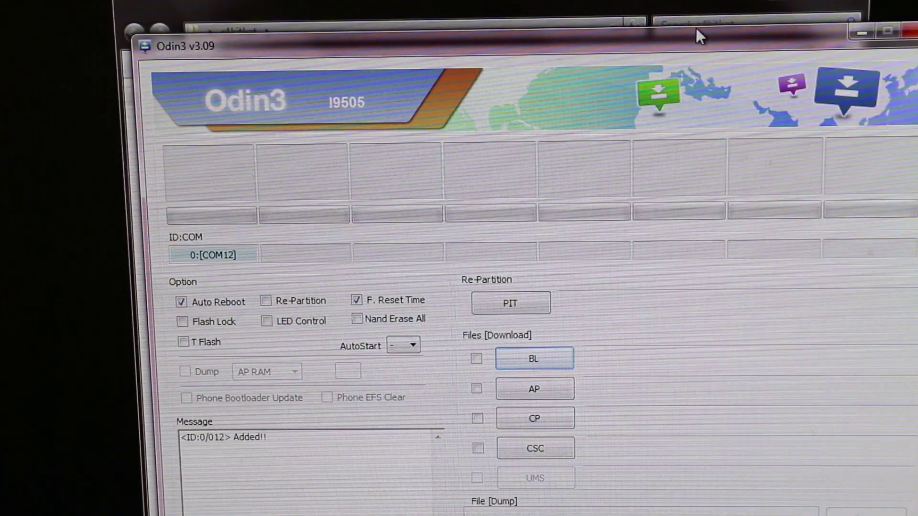
drag(679, 48, 606, 22)
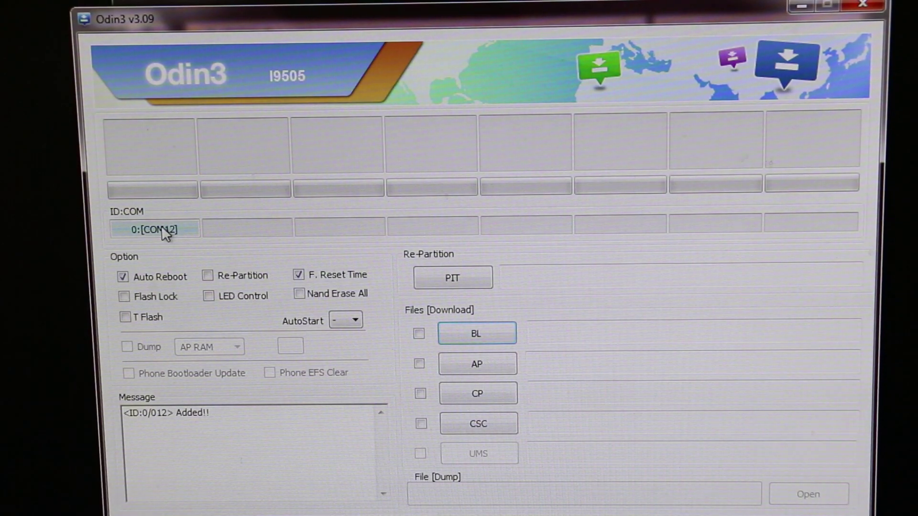
click(484, 368)
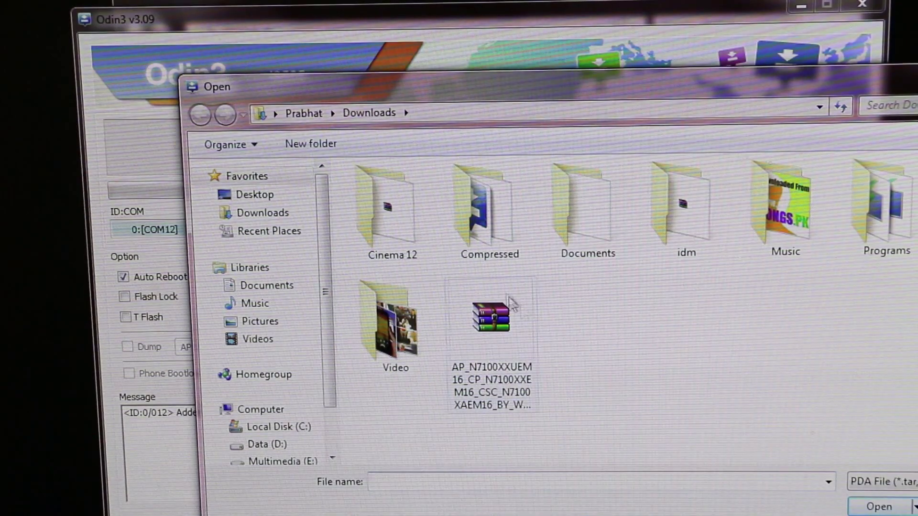
Step: Load the HOME.tar.md5 firmware from Desktop > s4kitkat into the AP slot
click(255, 194)
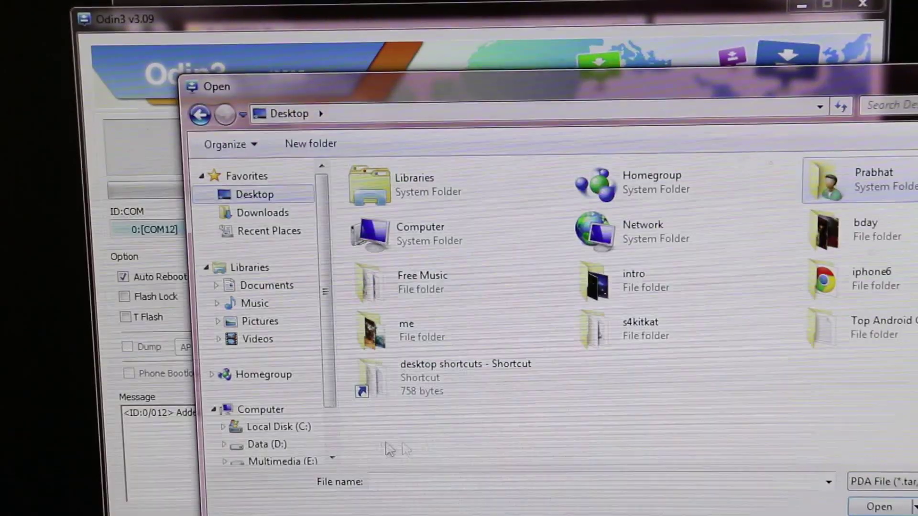
double_click(689, 330)
click(488, 201)
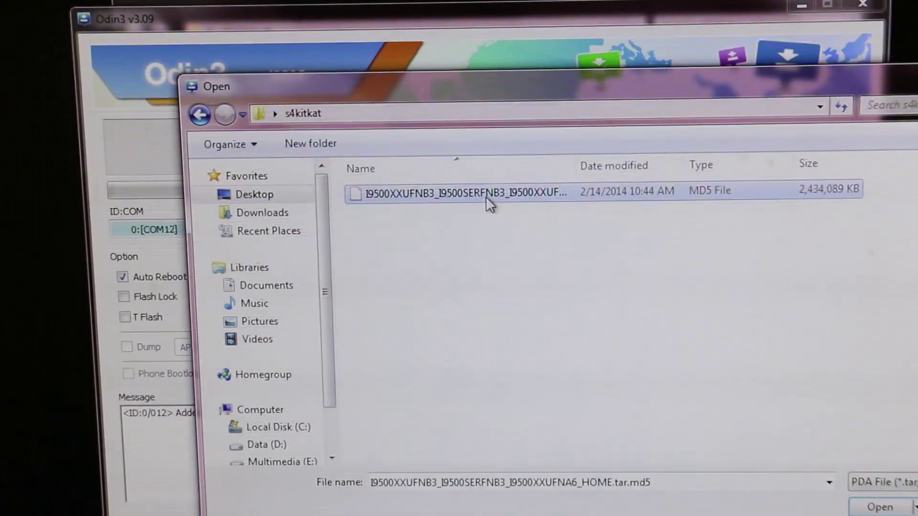
click(877, 507)
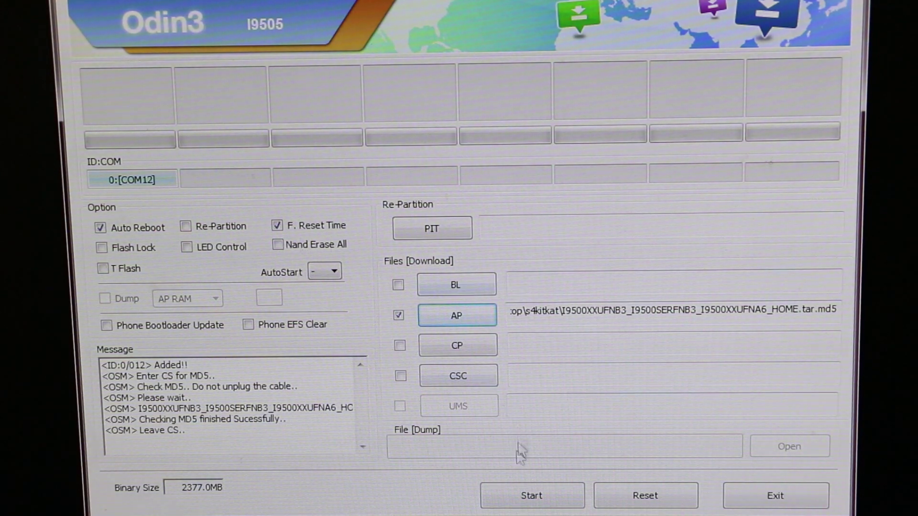
Step: Start flashing the loaded firmware to the Galaxy S4 and wait for RESET!
click(523, 499)
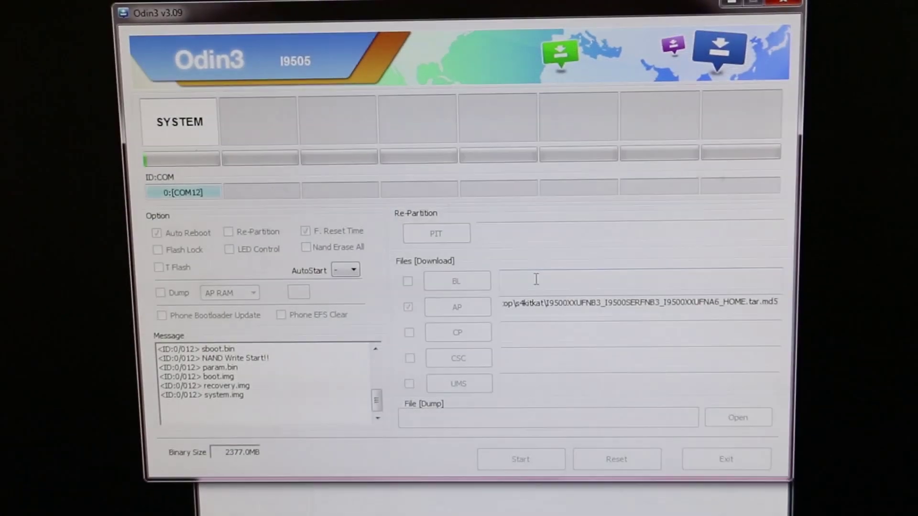
drag(606, 22, 599, 36)
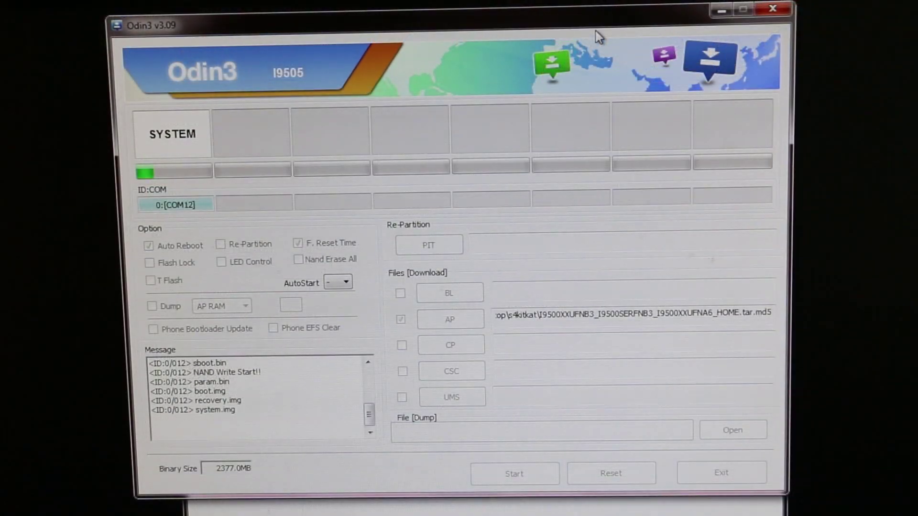